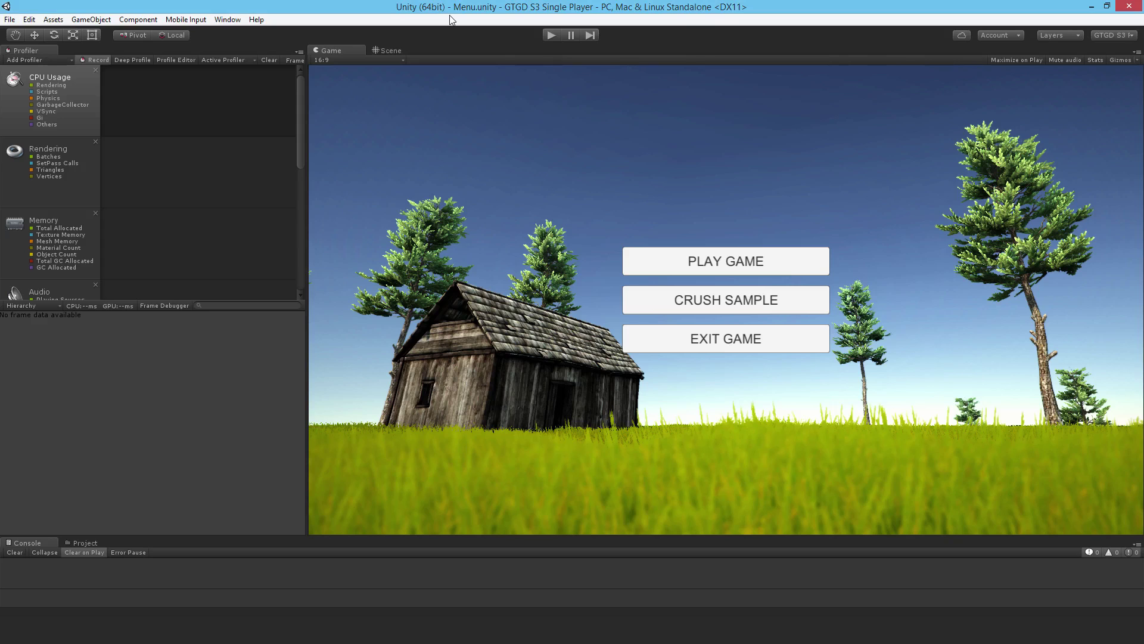
# Enter Play mode and choose PLAY GAME from the demo's main menu
pyautogui.click(549, 35)
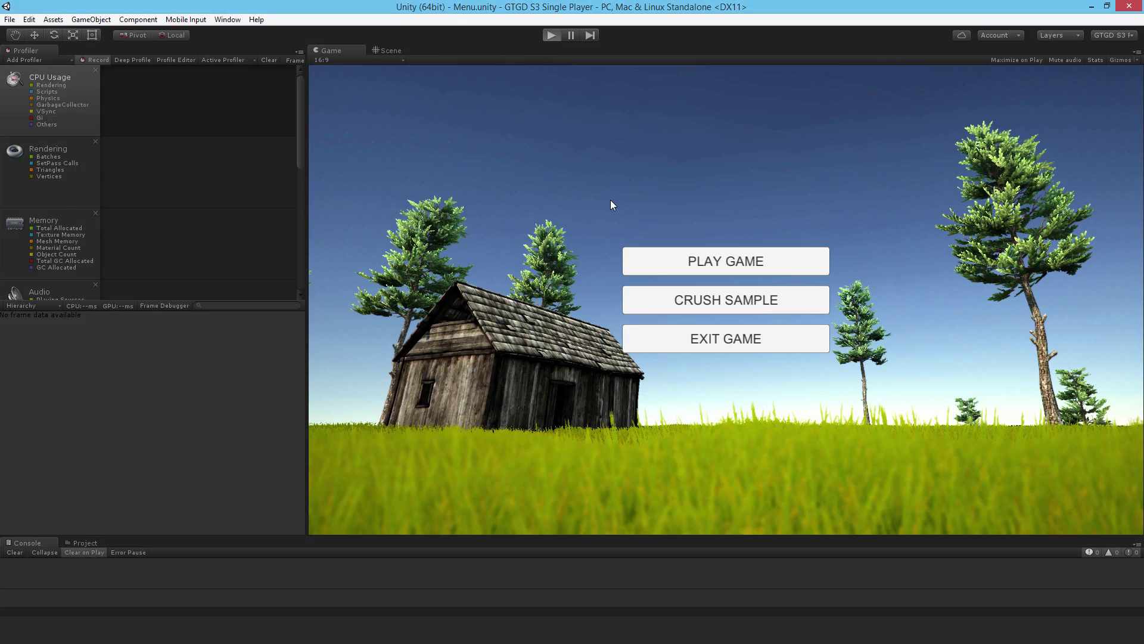
pyautogui.click(657, 260)
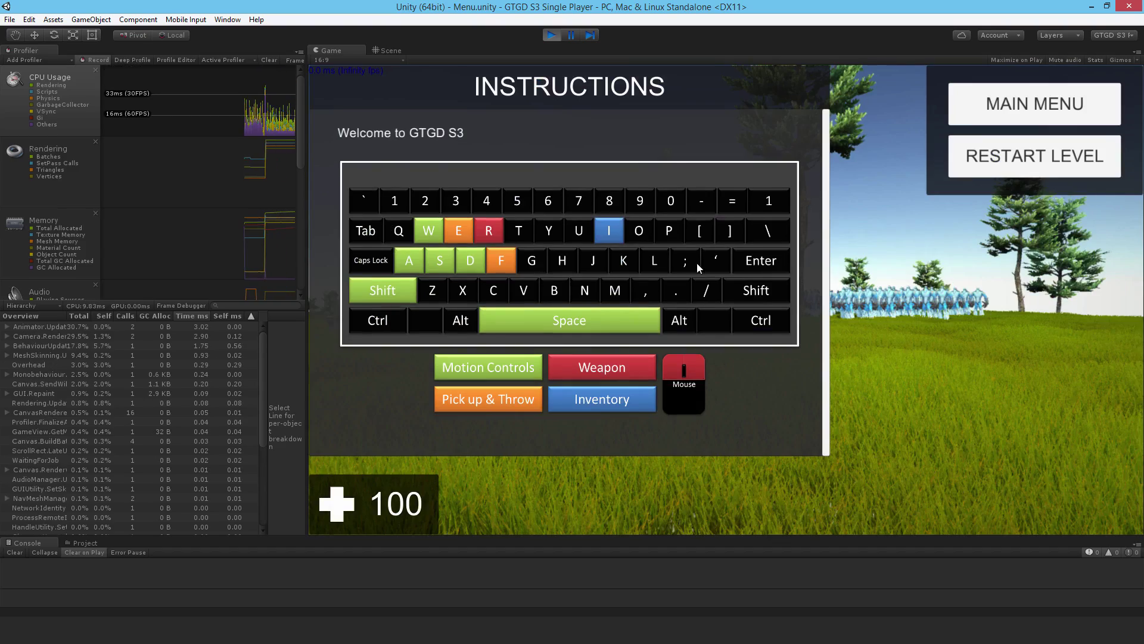
# Dismiss the instructions, pick up the weapon from the table, and fire at the enemy crowd
pyautogui.press('Escape')
pyautogui.press('w')
pyautogui.press('w')
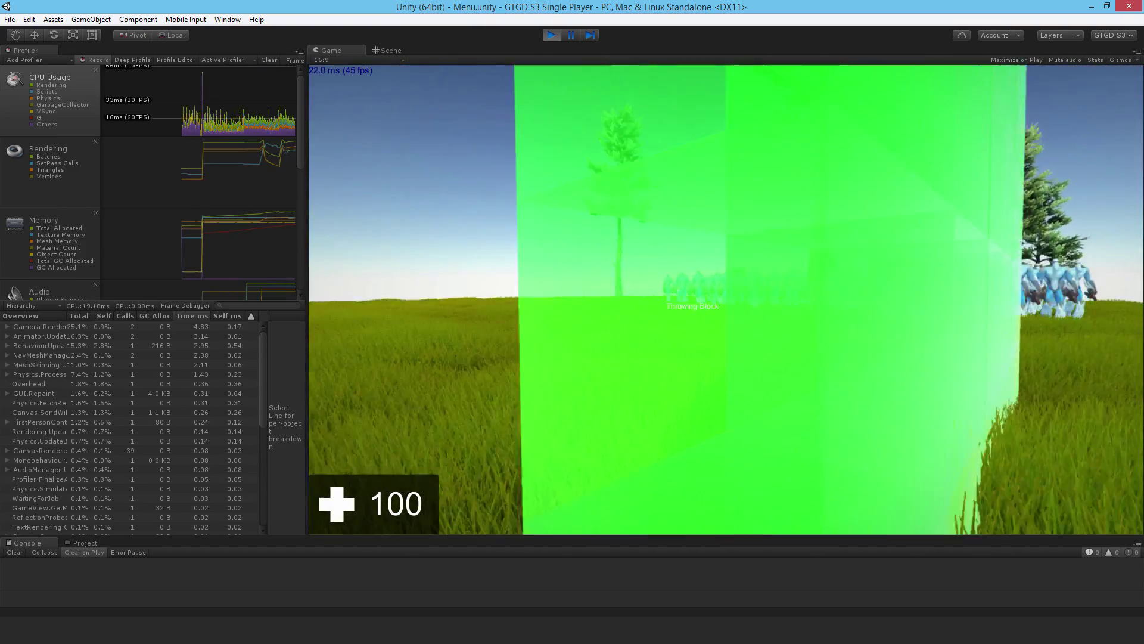
pyautogui.press('w')
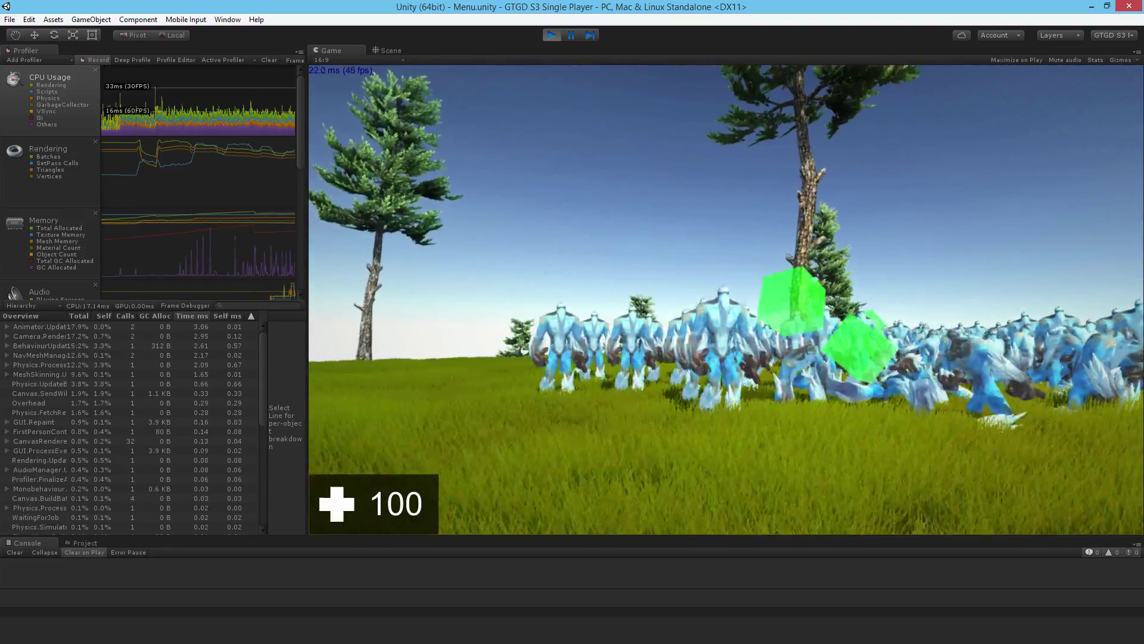
pyautogui.press('w')
pyautogui.press('1')
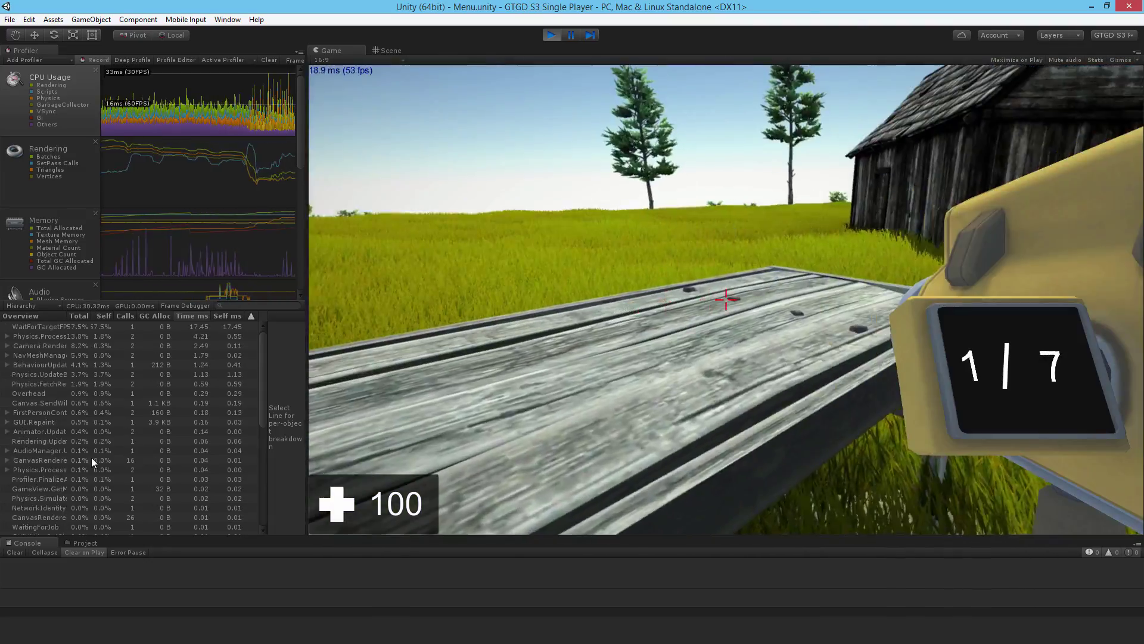
pyautogui.press('s')
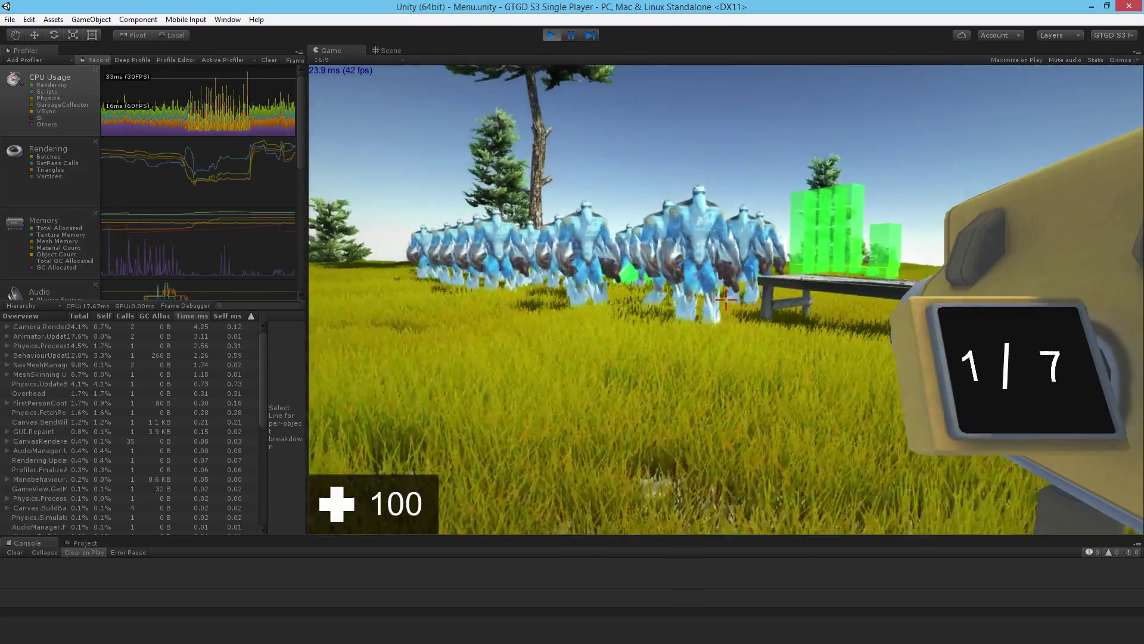
pyautogui.click(726, 299)
# Fire again from the barn, climb onto its roof, reload, and view Profiler audio statistics
pyautogui.press('w')
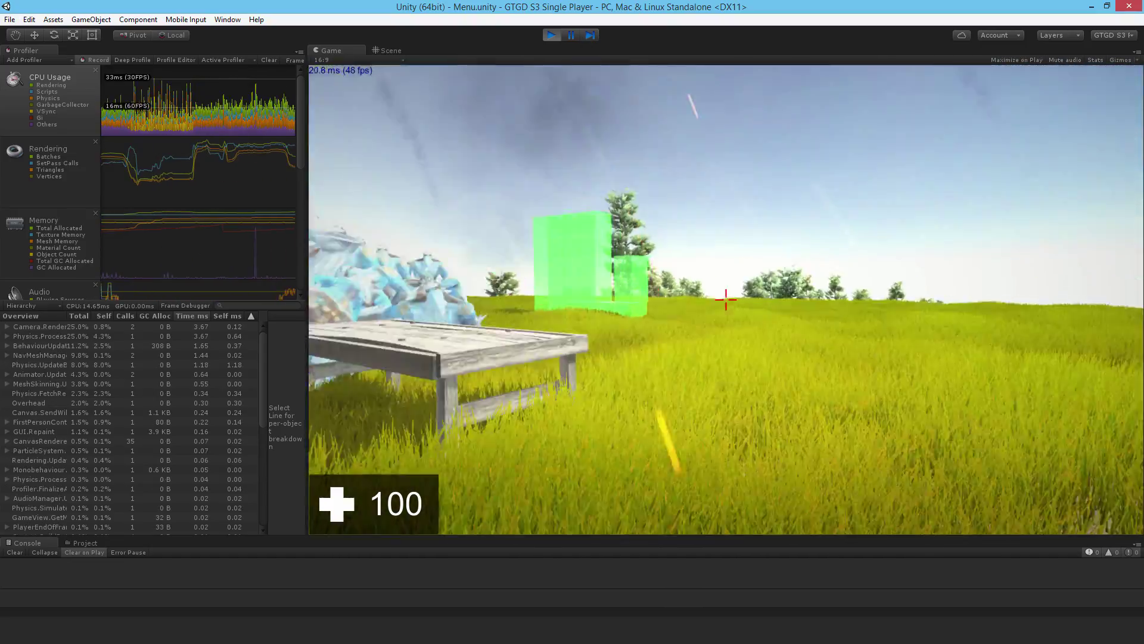
pyautogui.press('s')
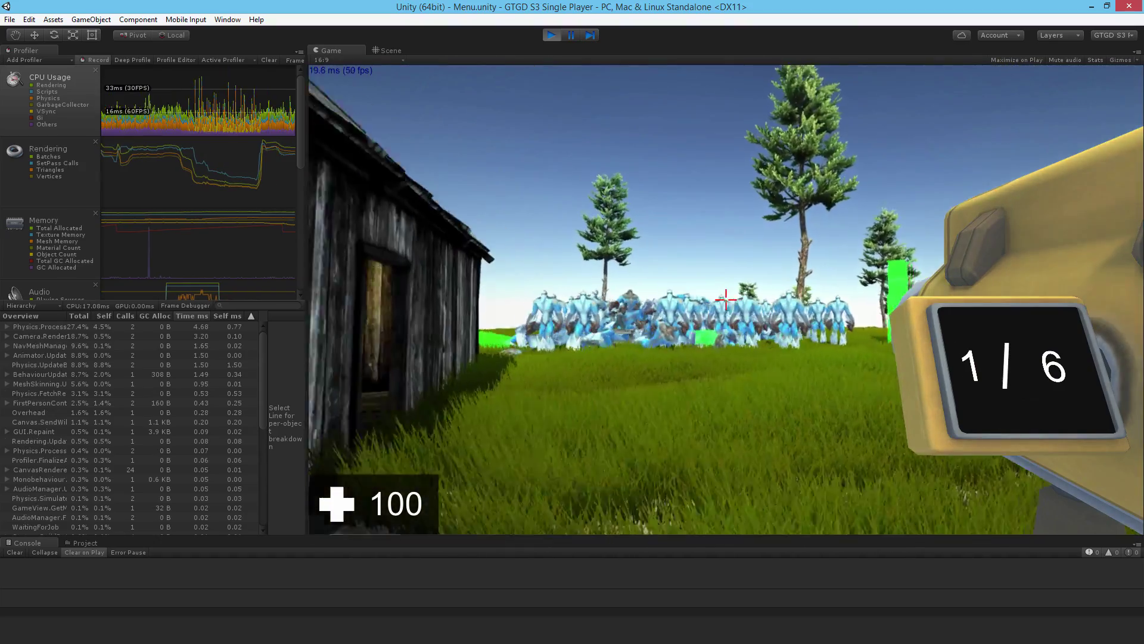
pyautogui.click(726, 300)
pyautogui.press('w')
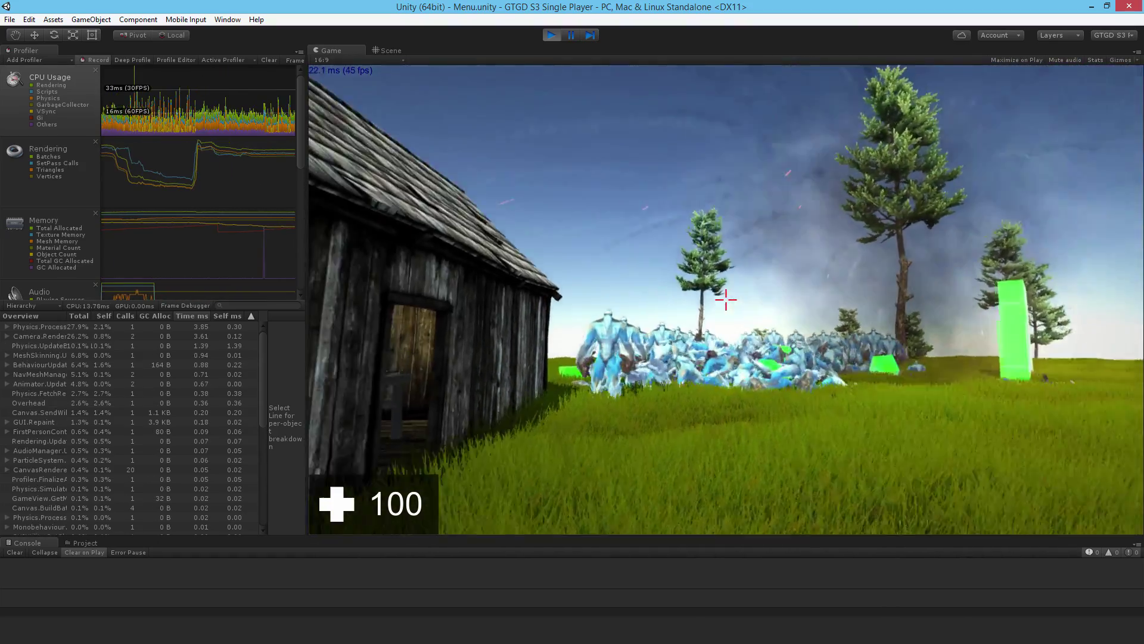
pyautogui.press('space')
pyautogui.press('r')
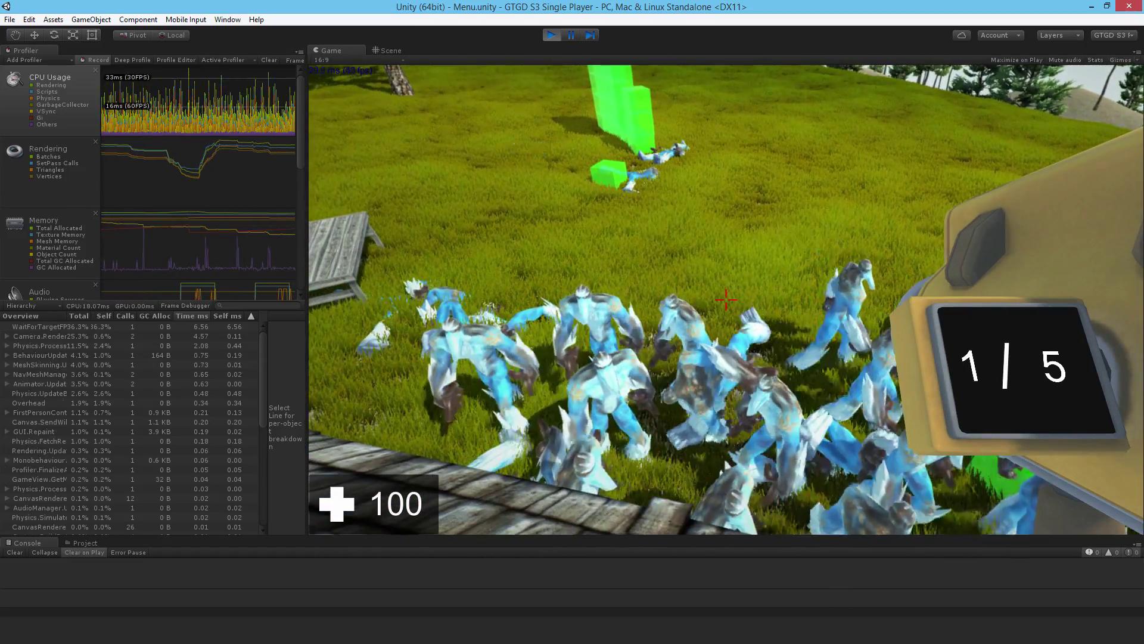
pyautogui.click(153, 289)
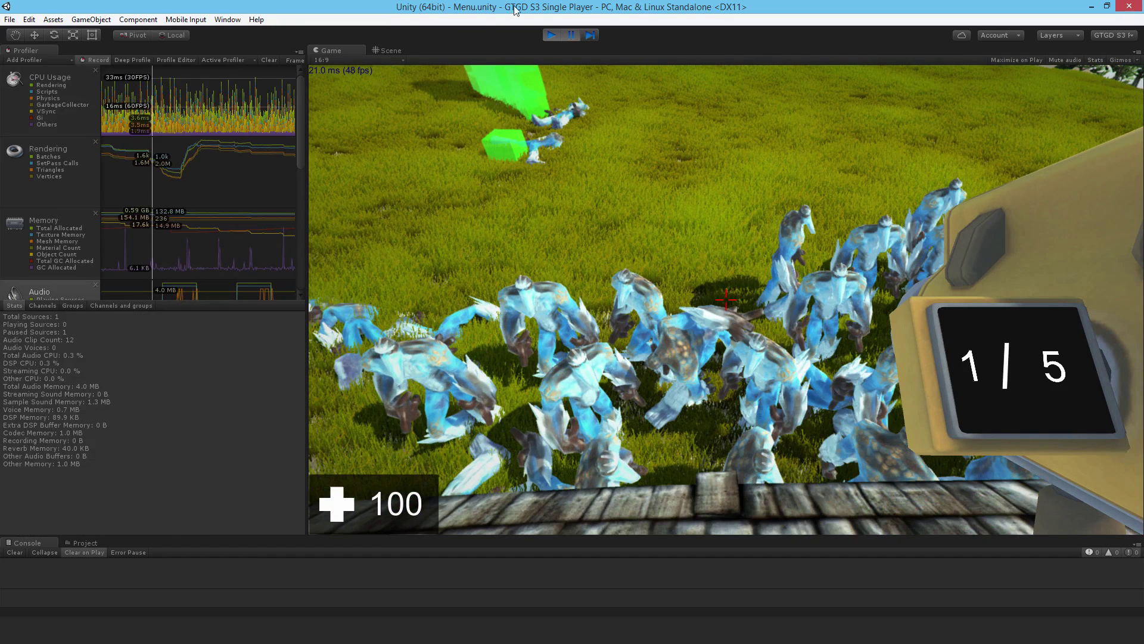
# Widen the Profiler panel rightward and switch it back to the CPU Usage module
pyautogui.moveTo(305, 117); pyautogui.dragTo(386, 118)
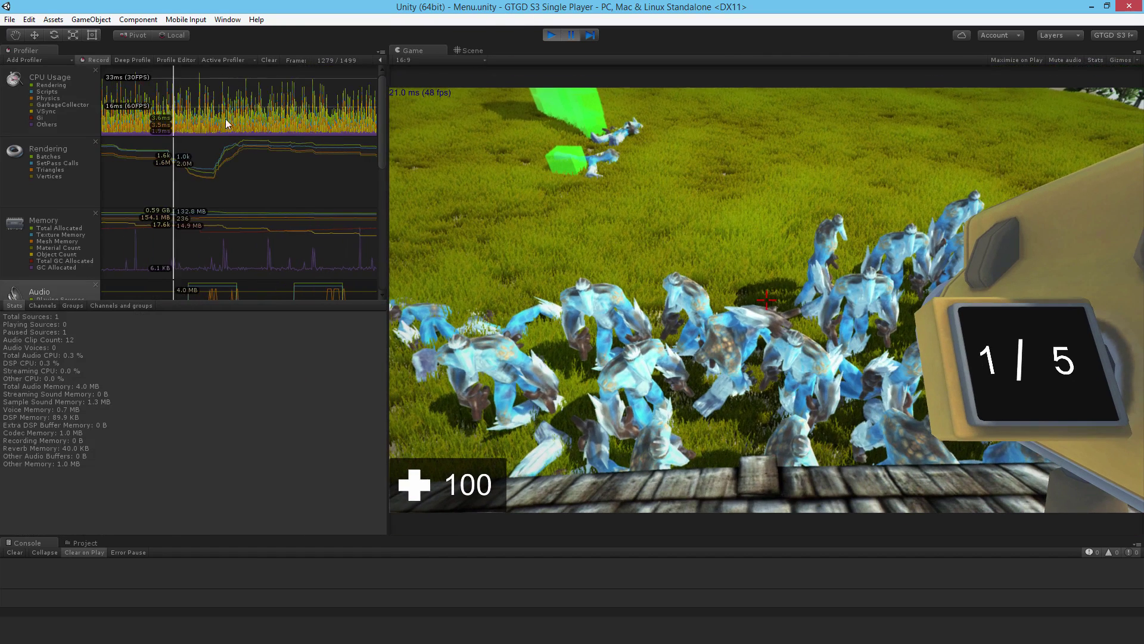
pyautogui.click(60, 118)
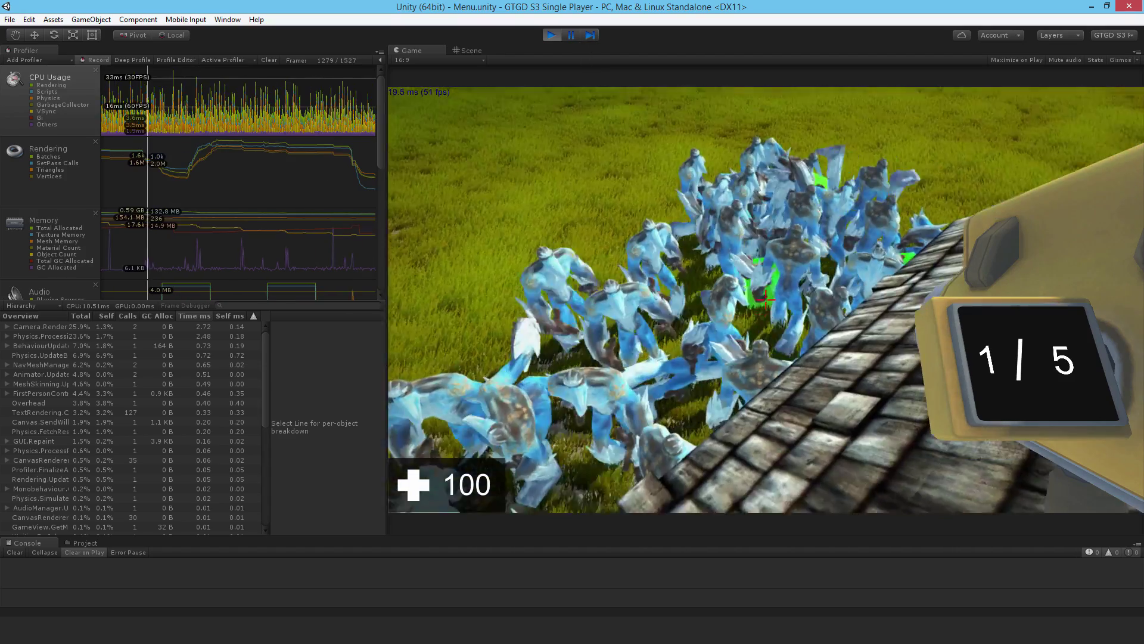
# Fire once more, then walk into the hut past the rifle and Pistol GER on the table
pyautogui.click(765, 301)
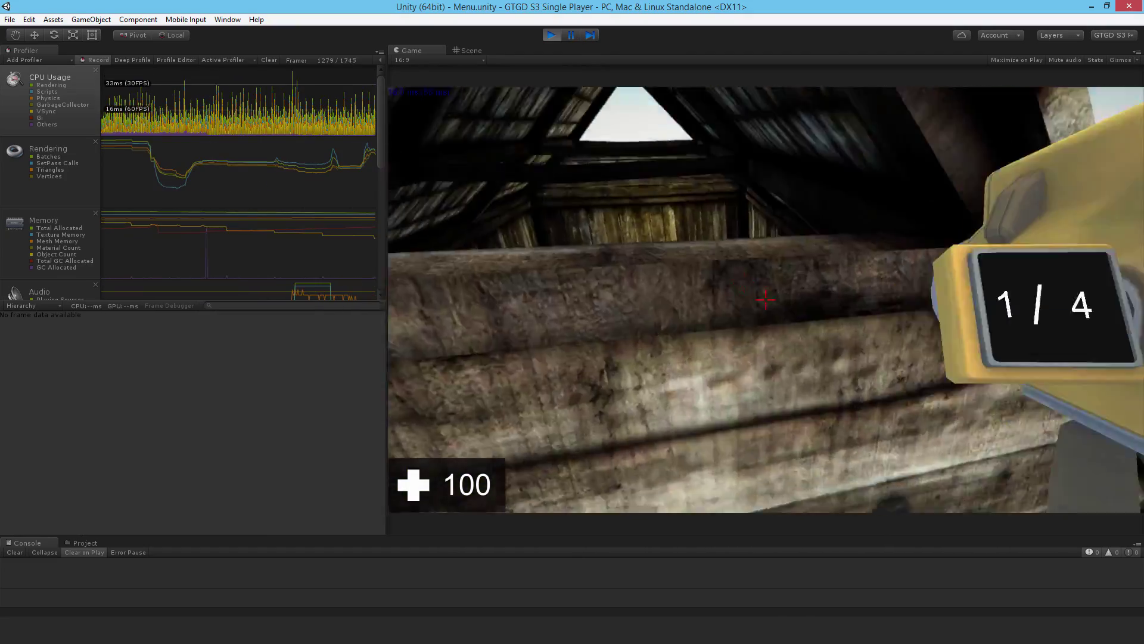
pyautogui.press('w')
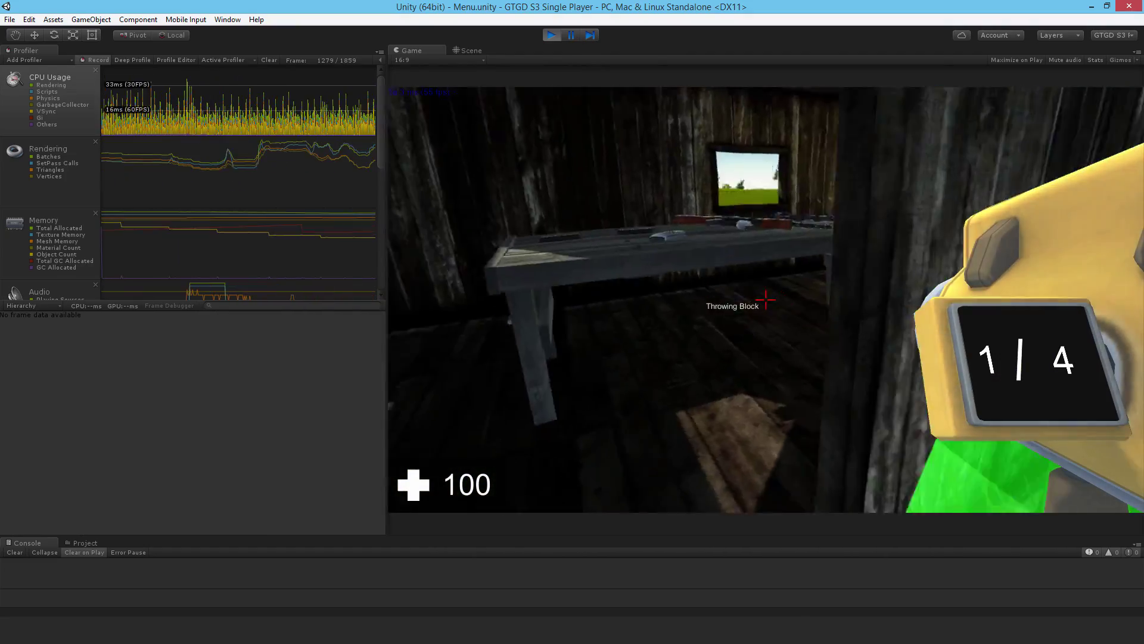
pyautogui.press('w')
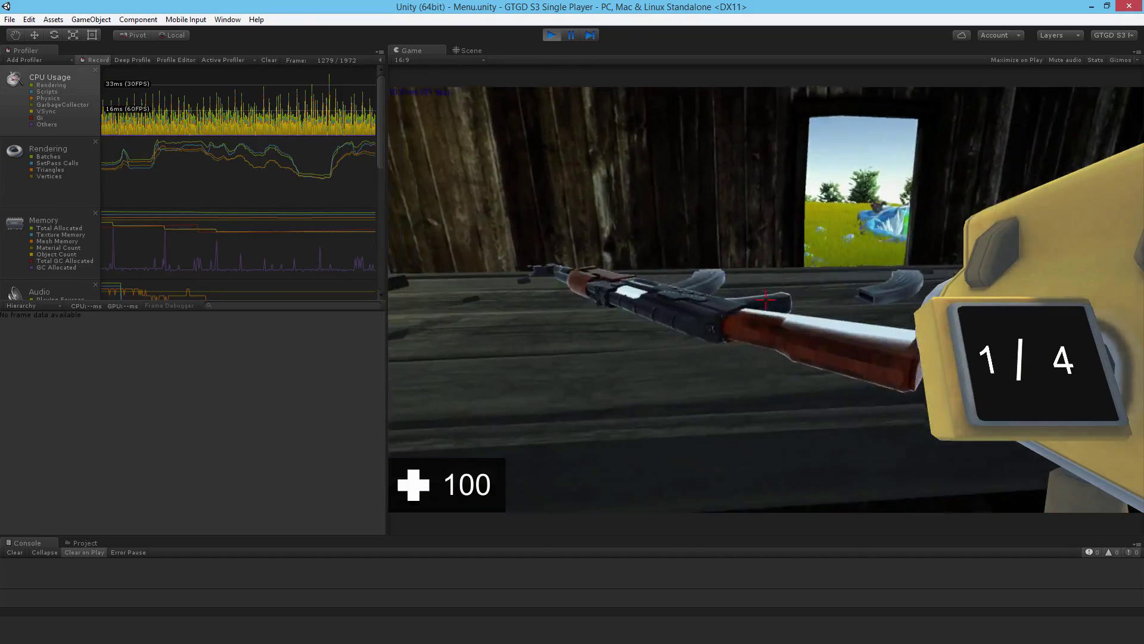
pyautogui.press('w')
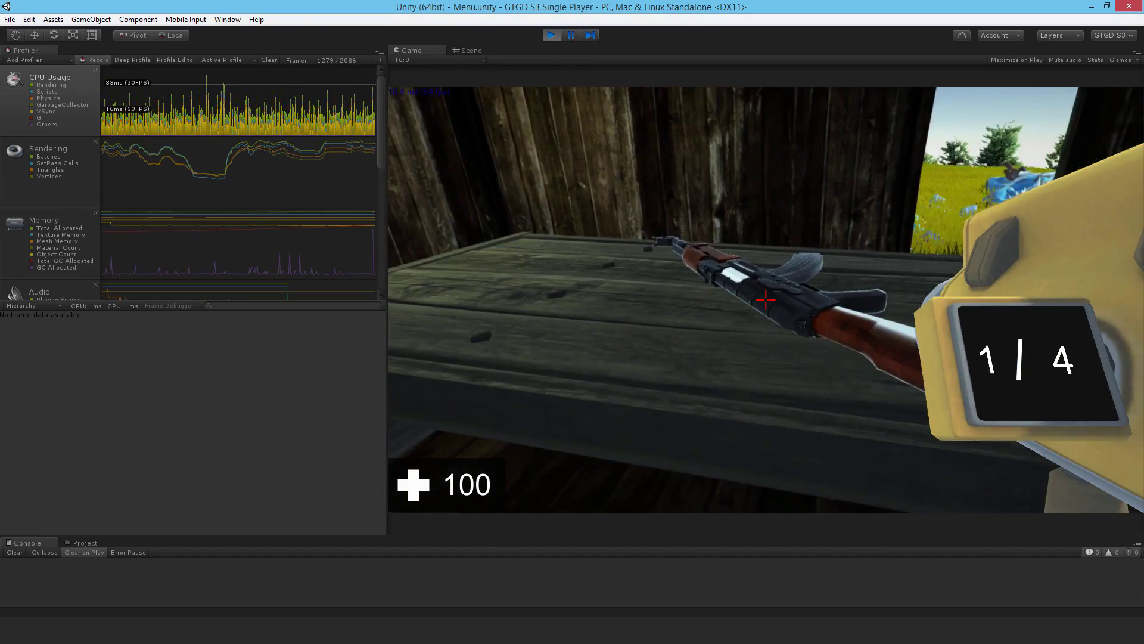
pyautogui.press('w')
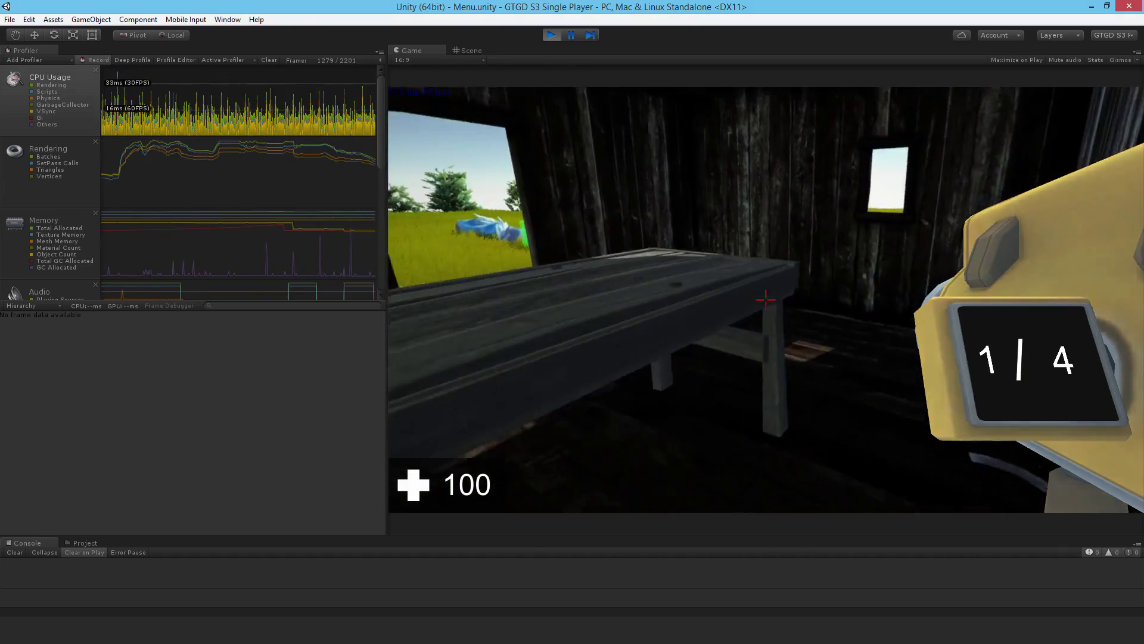
# Equip Assault Rifle RUS from the inventory, walk onto the grass, and reload to 15/75 ammo
pyautogui.press('i')
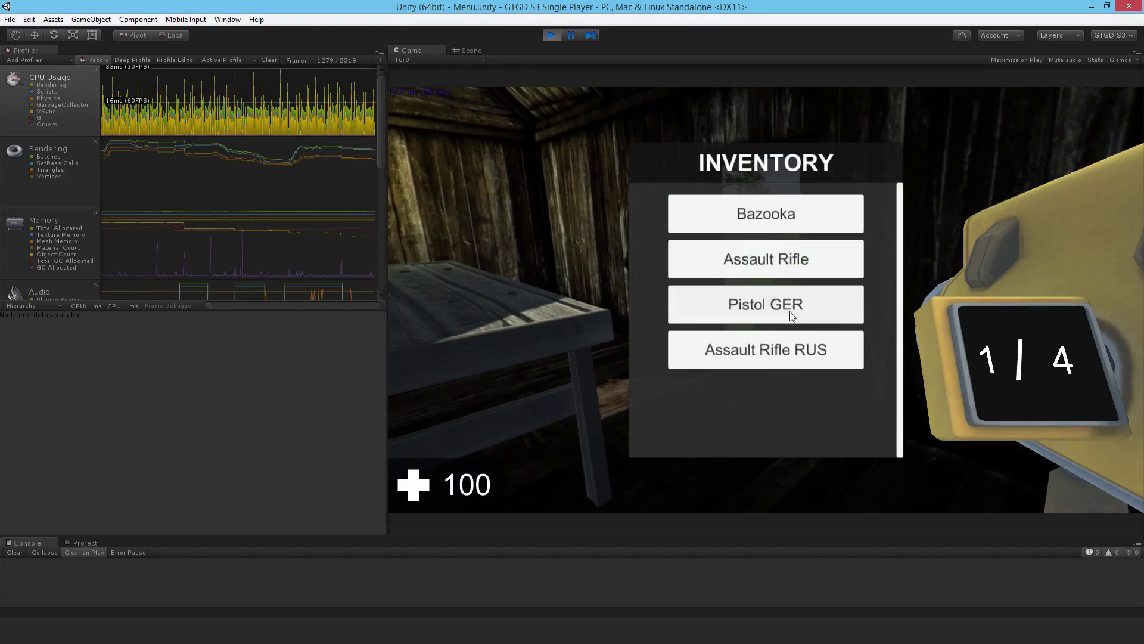
pyautogui.click(817, 347)
pyautogui.press('w')
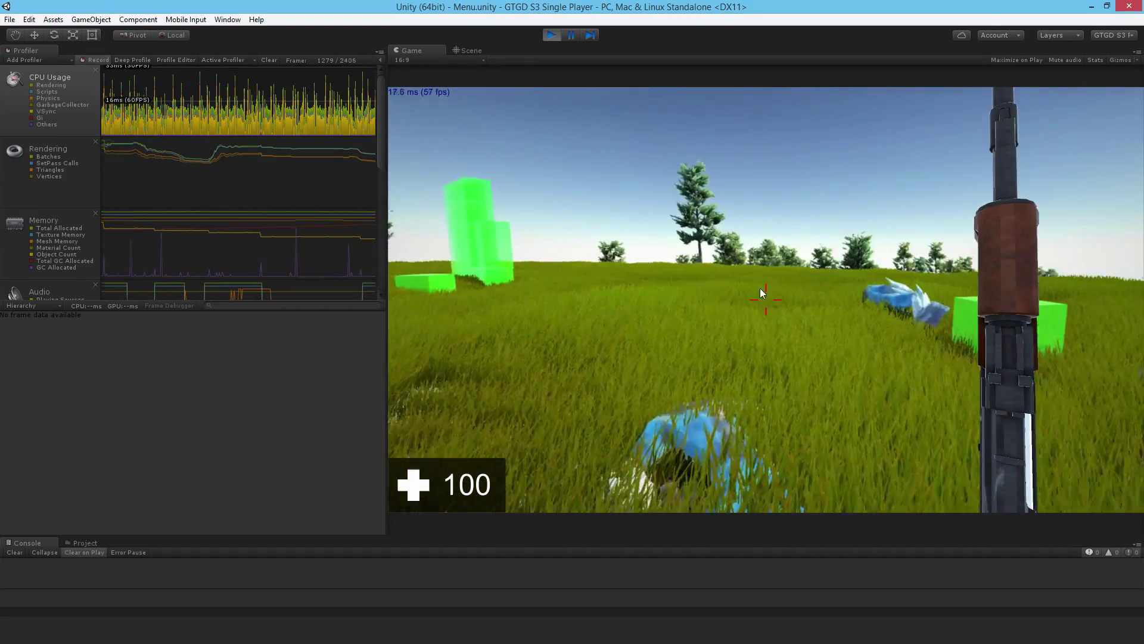
pyautogui.press('r')
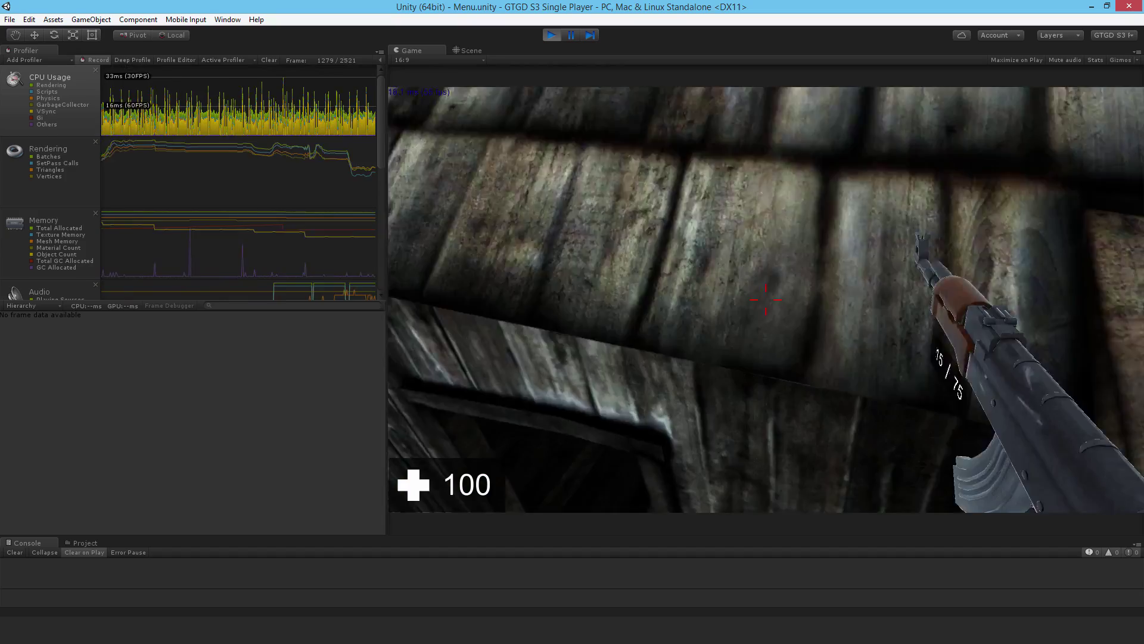